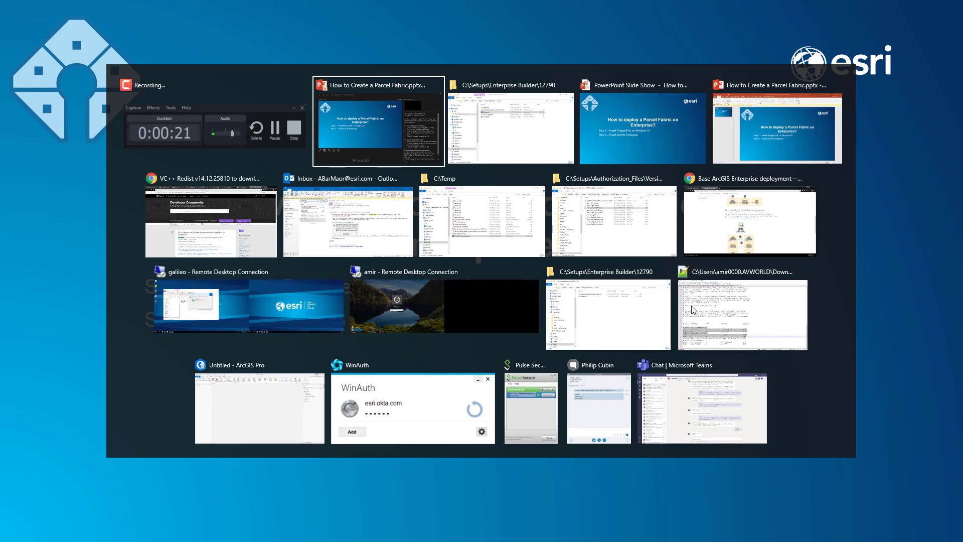
Step: Bring the Chrome window with the ArcGIS Enterprise Builder documentation to the front
{"action": "key", "text": "Tab"}
{"action": "key", "text": "Tab"}
{"action": "key", "text": "Tab"}
{"action": "key", "text": "Tab"}
{"action": "key", "text": "Tab"}
{"action": "key", "text": "Tab"}
{"action": "key", "text": "Tab"}
{"action": "key", "text": "Tab"}
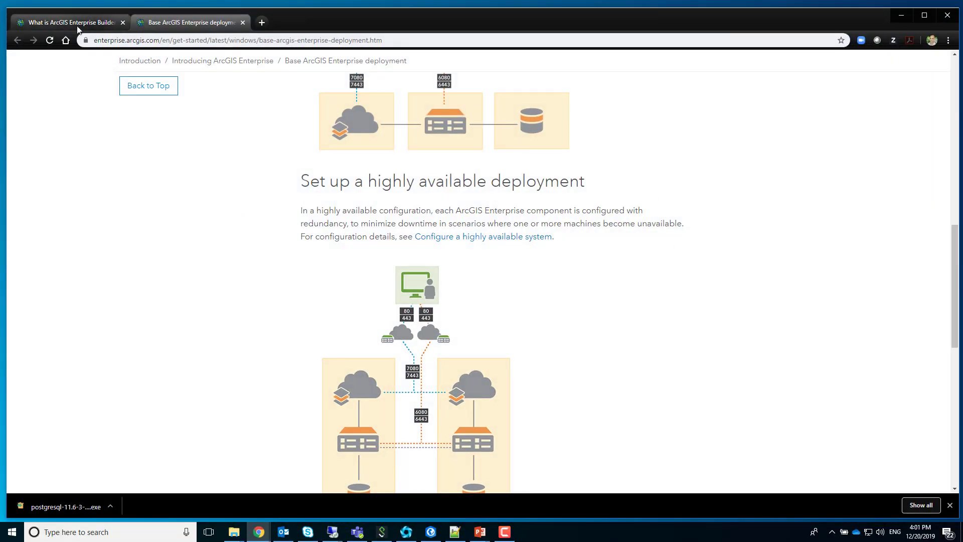
{"action": "left_click", "coordinate": [70, 22]}
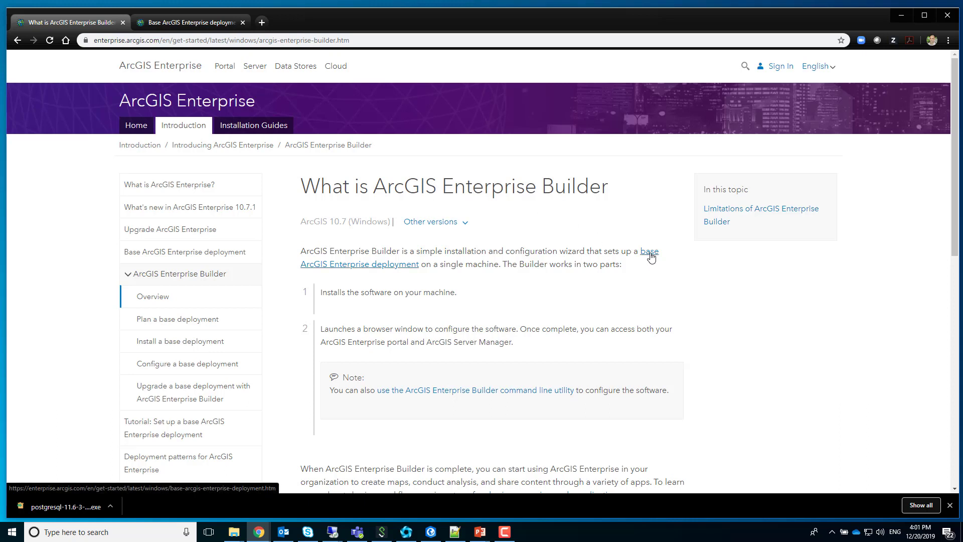
Step: Show the Base ArcGIS Enterprise deployment page, then switch to the installer's folder
{"action": "left_click", "coordinate": [222, 22]}
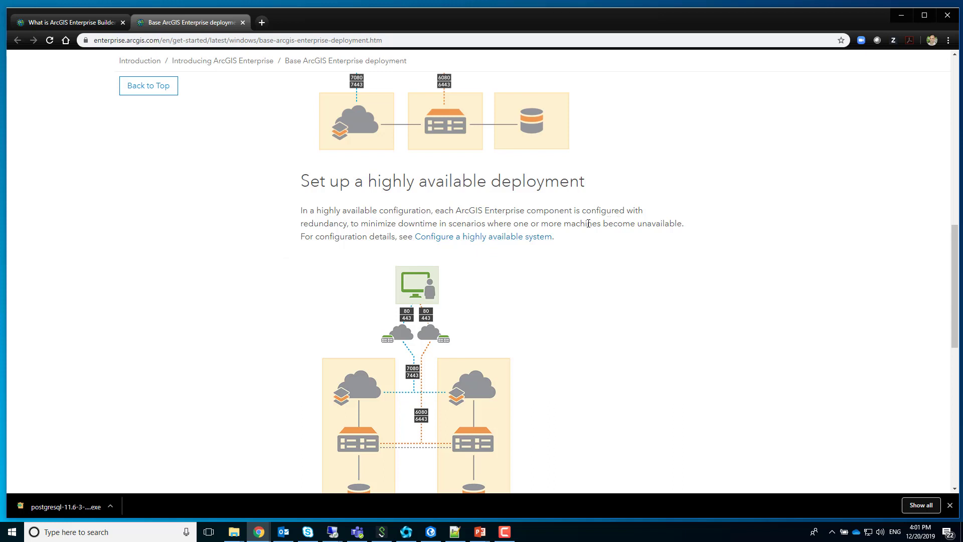
{"action": "key", "text": "alt+Tab"}
{"action": "key", "text": "alt+Tab"}
{"action": "key", "text": "alt+Tab"}
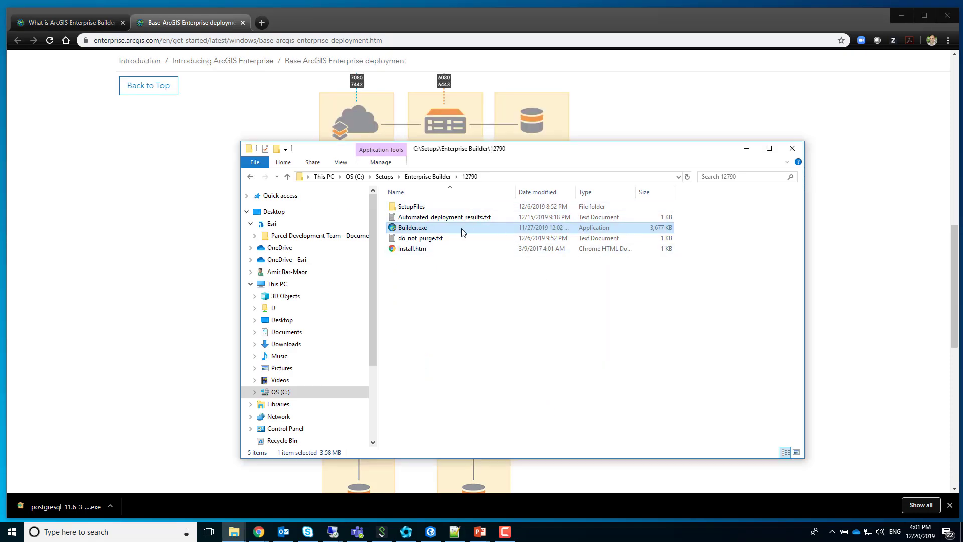
Step: Launch Builder.exe, accept the master agreement and keep the default C:\Program Files\ArcGIS folder
{"action": "double_click", "coordinate": [461, 229]}
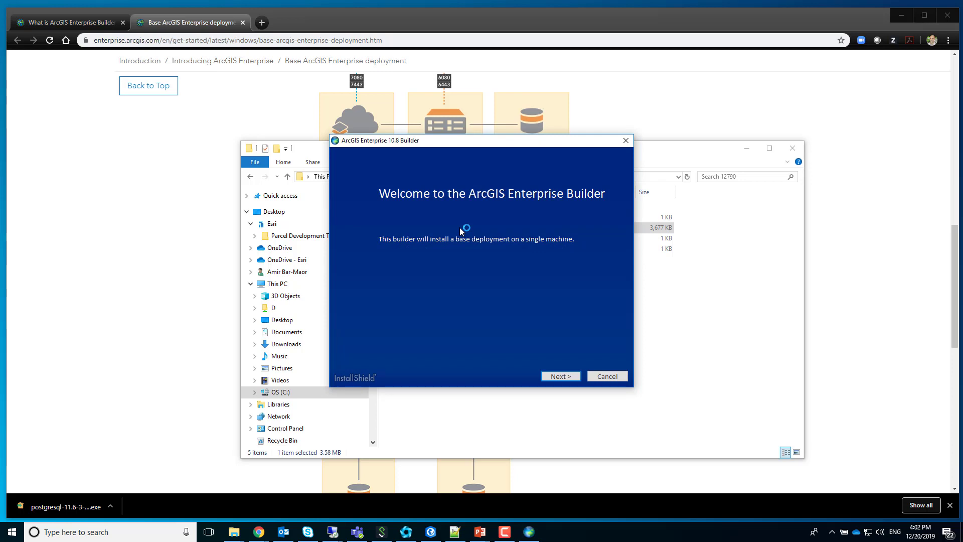
{"action": "left_click", "coordinate": [562, 376]}
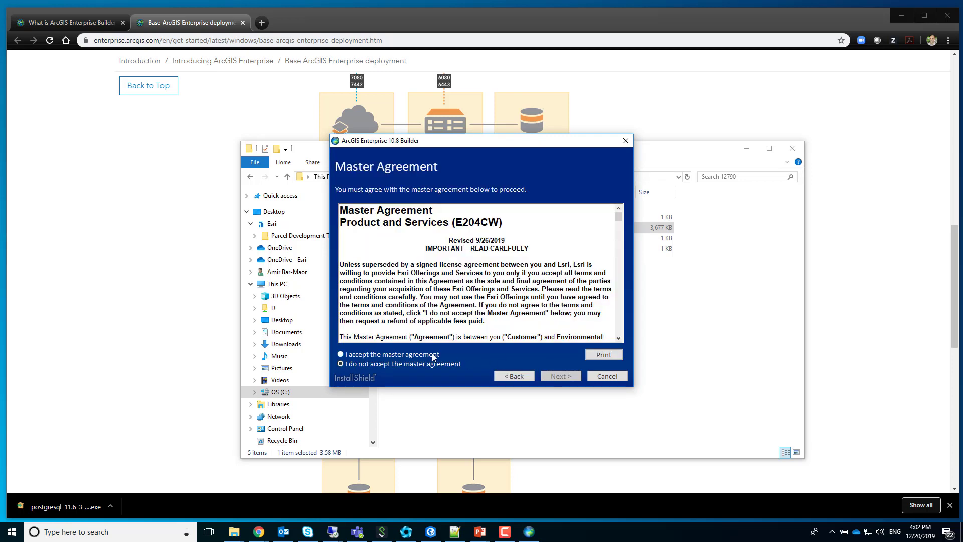
{"action": "left_click", "coordinate": [464, 359]}
{"action": "left_click", "coordinate": [564, 377]}
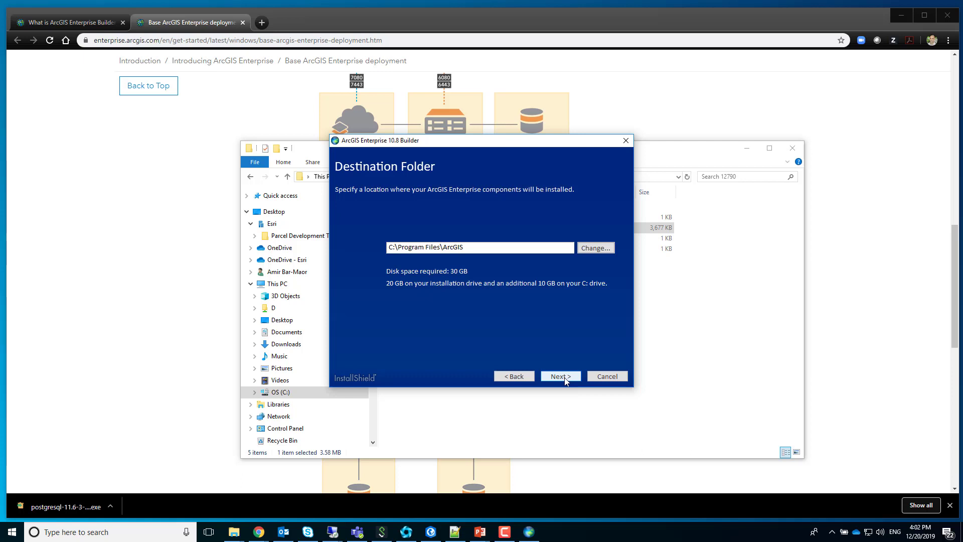
{"action": "left_click", "coordinate": [566, 380]}
Step: Enter and confirm the run-as account password, then continue
{"action": "left_click", "coordinate": [465, 239]}
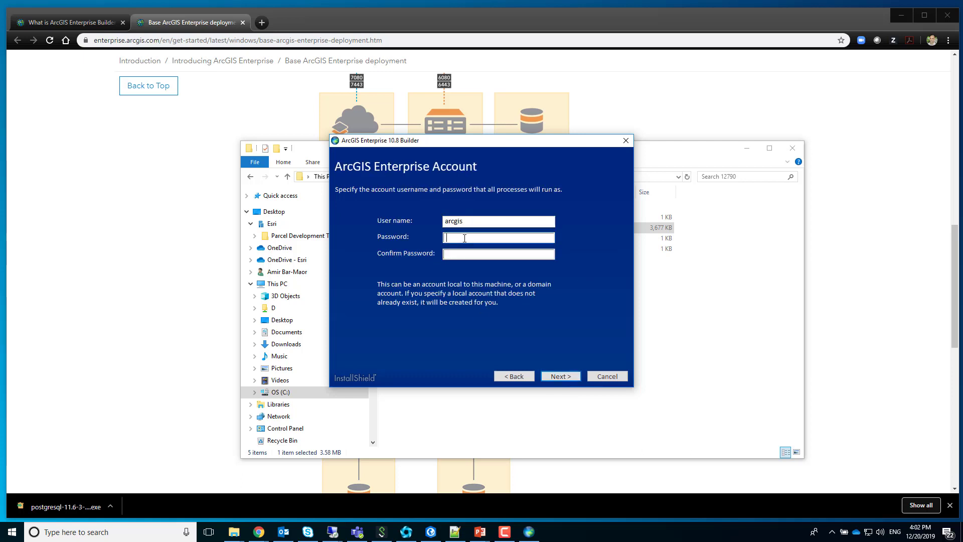
{"action": "key", "text": "Tab"}
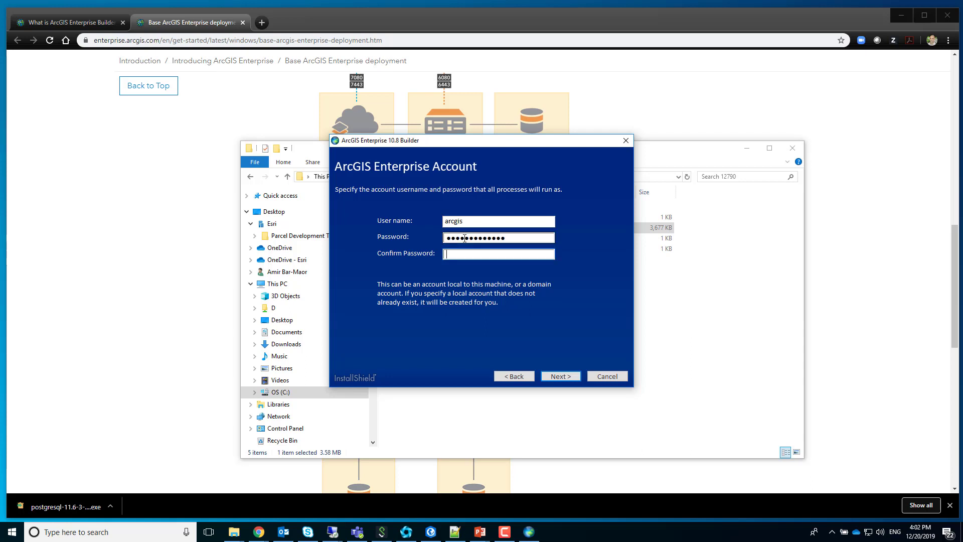
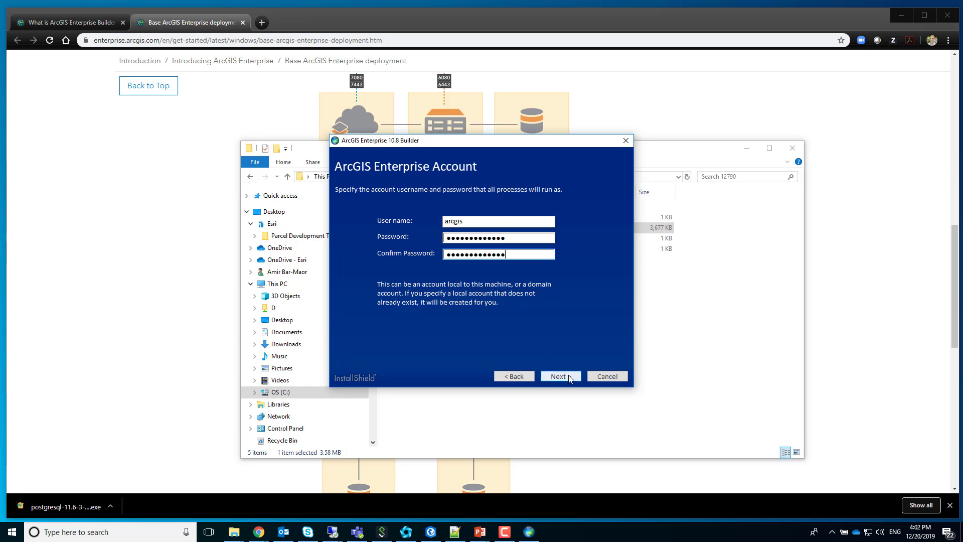
{"action": "left_click", "coordinate": [569, 377]}
Step: Keep the portal and server web adaptor names and copy the Server_Ent_Adv_AllExt.prvc file path
{"action": "left_click", "coordinate": [558, 375]}
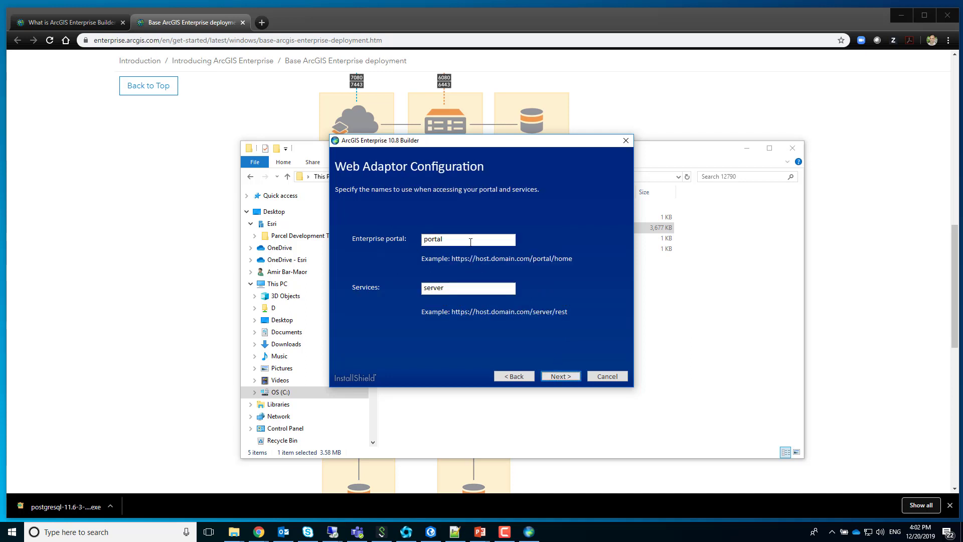
{"action": "left_click", "coordinate": [564, 377]}
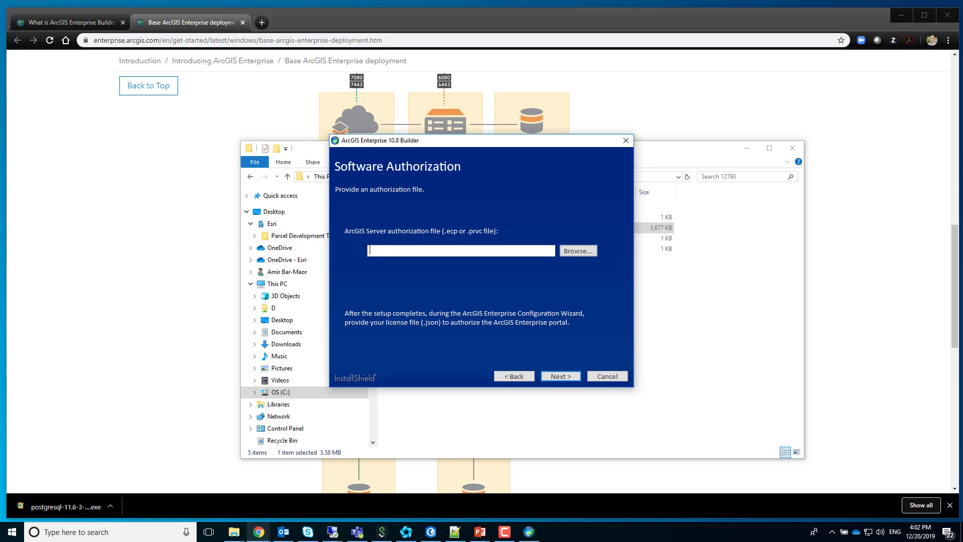
{"action": "left_click", "coordinate": [236, 534]}
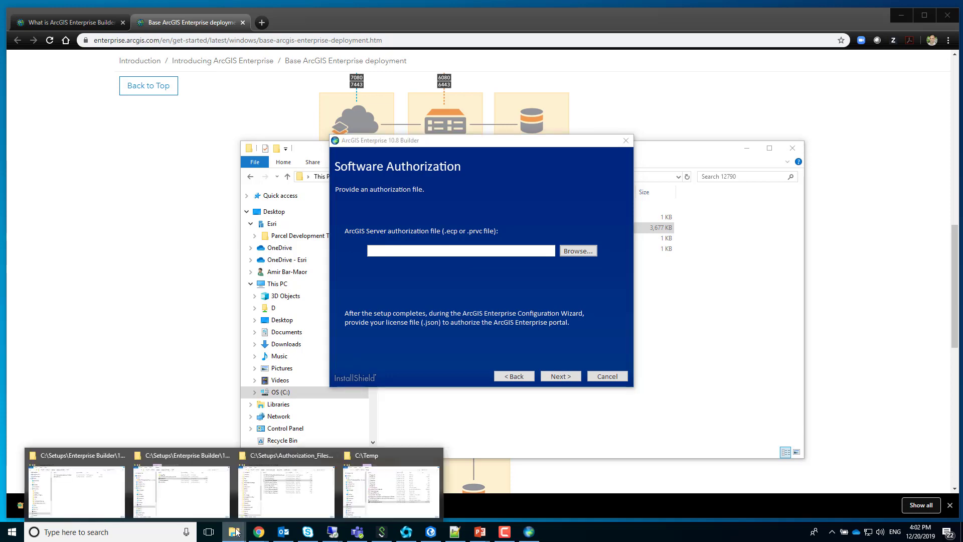
{"action": "left_click", "coordinate": [277, 499]}
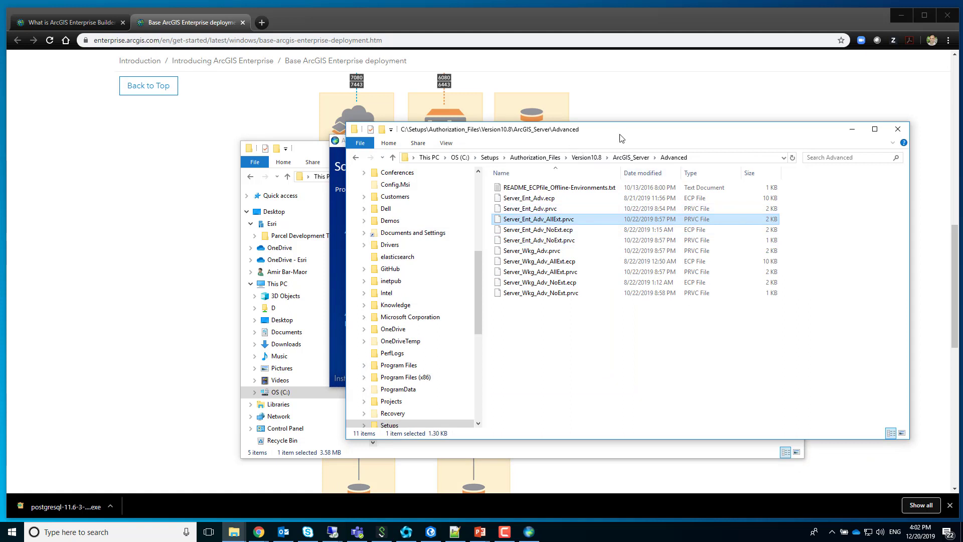
{"action": "right_click", "coordinate": [571, 219]}
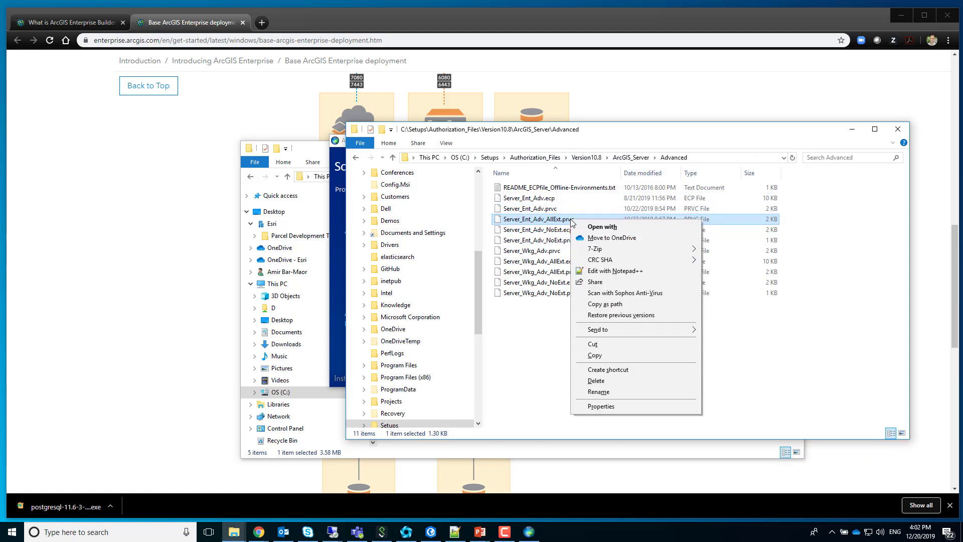
{"action": "left_click", "coordinate": [620, 302]}
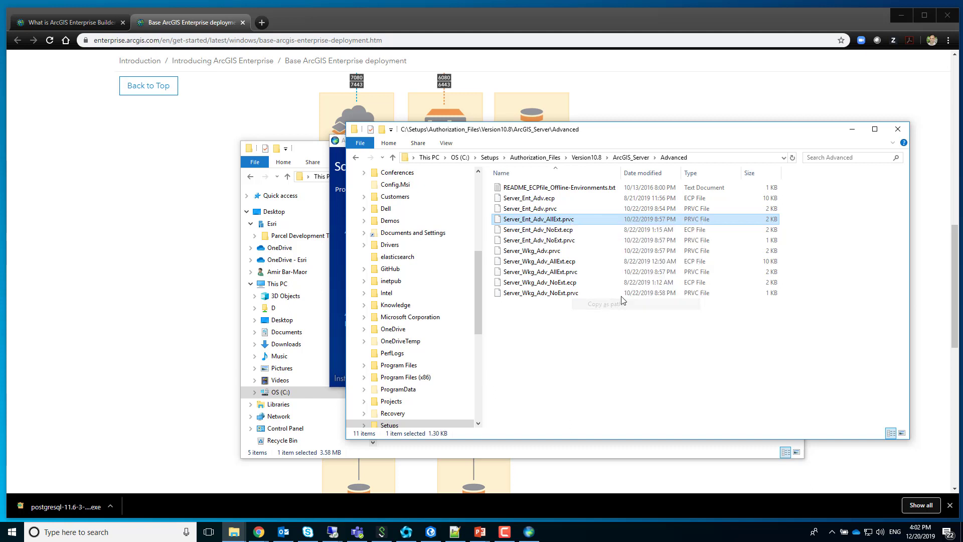
Step: Paste the authorization file path without its quotes and continue to Ready To Install
{"action": "left_click", "coordinate": [852, 129]}
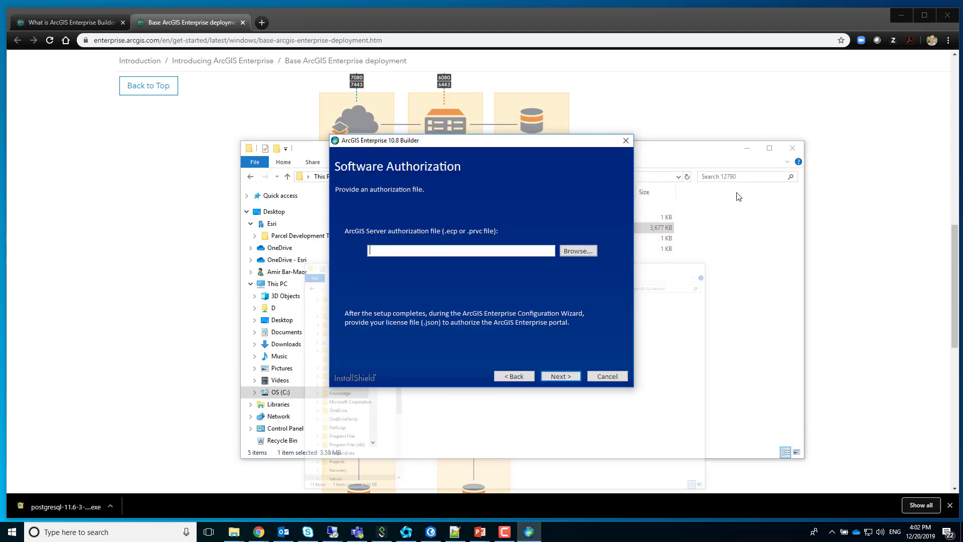
{"action": "left_click", "coordinate": [500, 251]}
{"action": "key", "text": "ctrl+v"}
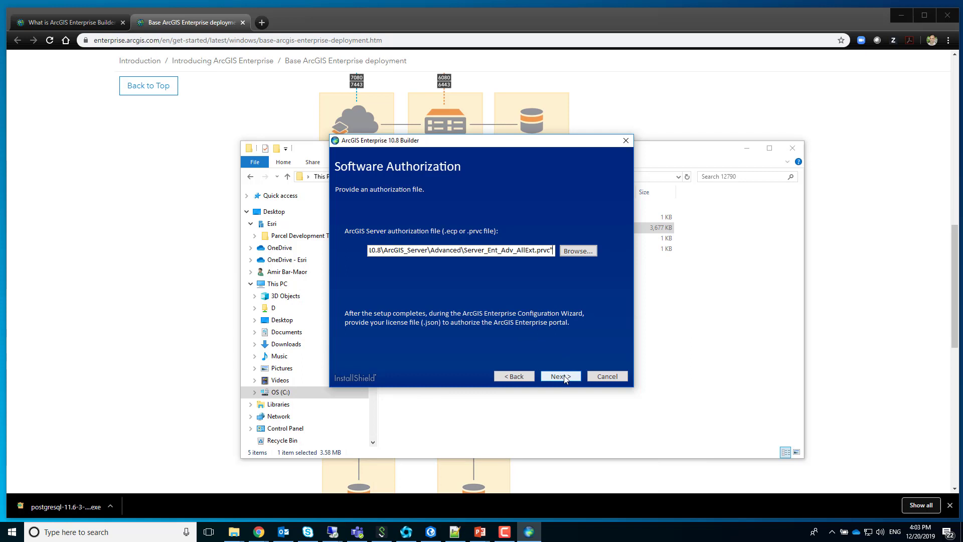
{"action": "left_click", "coordinate": [565, 378]}
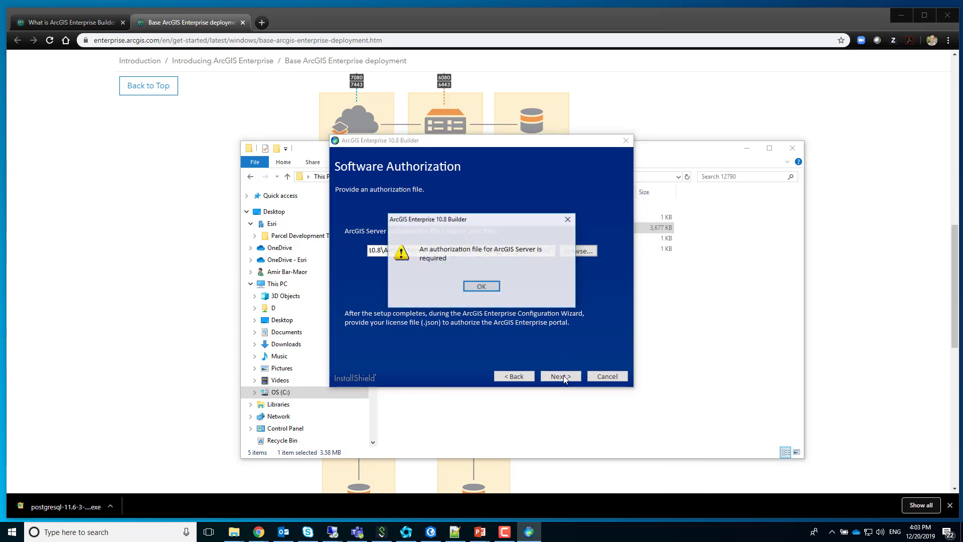
{"action": "left_click", "coordinate": [498, 287]}
{"action": "key", "text": "BackSpace"}
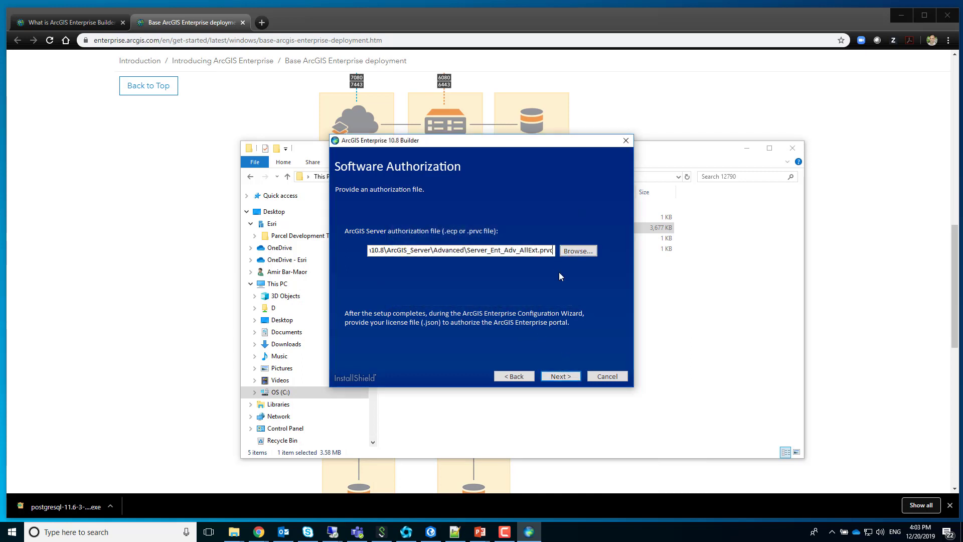
{"action": "key", "text": "Home"}
{"action": "key", "text": "Delete"}
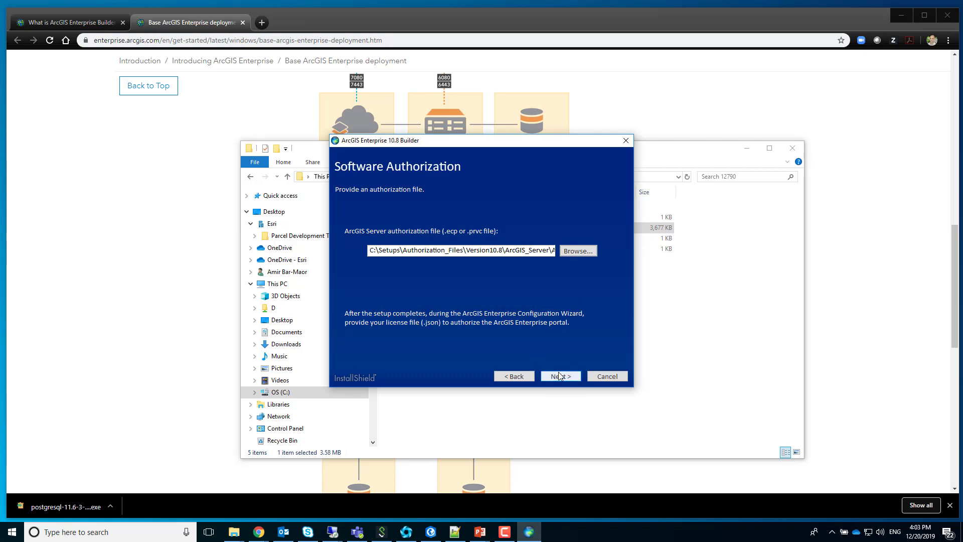
{"action": "left_click", "coordinate": [561, 376]}
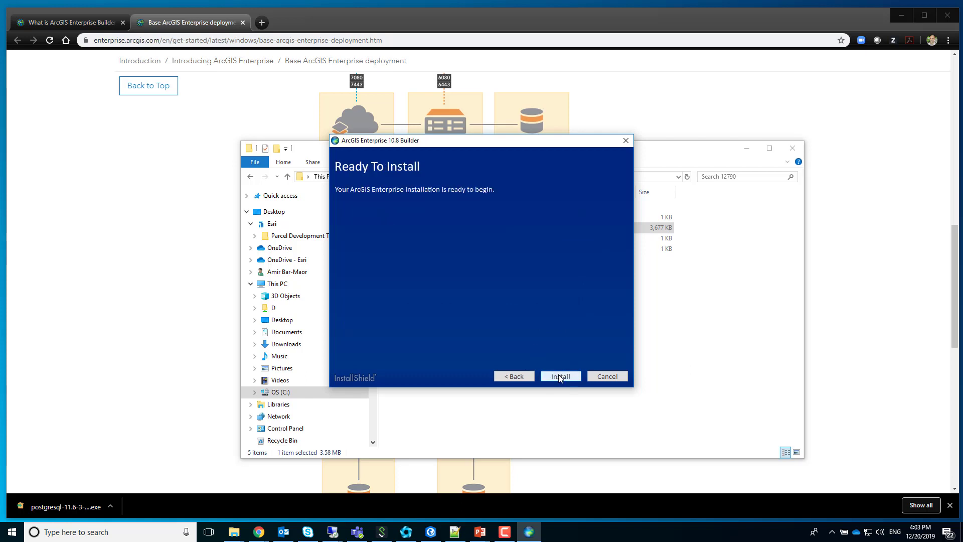
Step: Install Portal, Server, Data Store, Web Styles and both Web Adaptors
{"action": "left_click", "coordinate": [560, 377]}
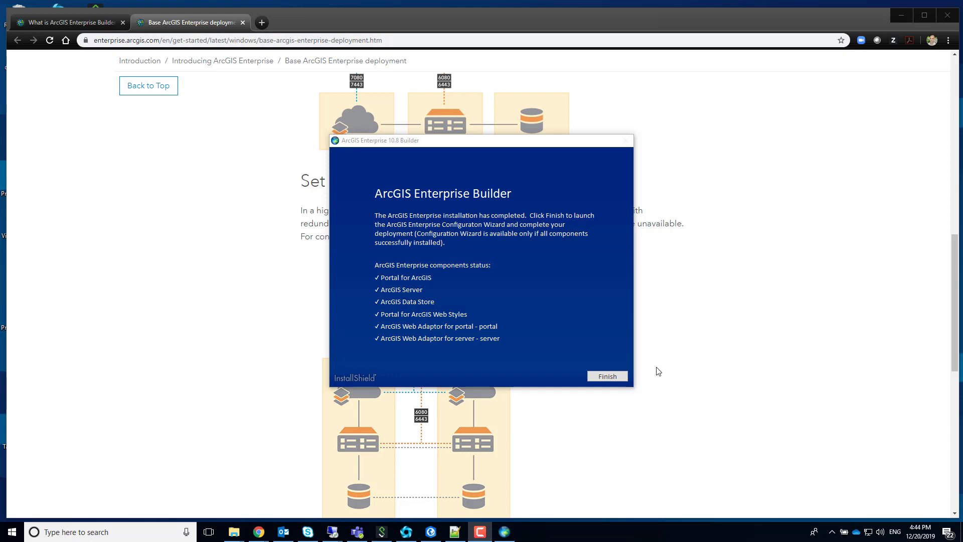
Step: Finish the builder, maximize the browser, and get past the wizard welcome page and certificate warning
{"action": "left_click", "coordinate": [607, 377]}
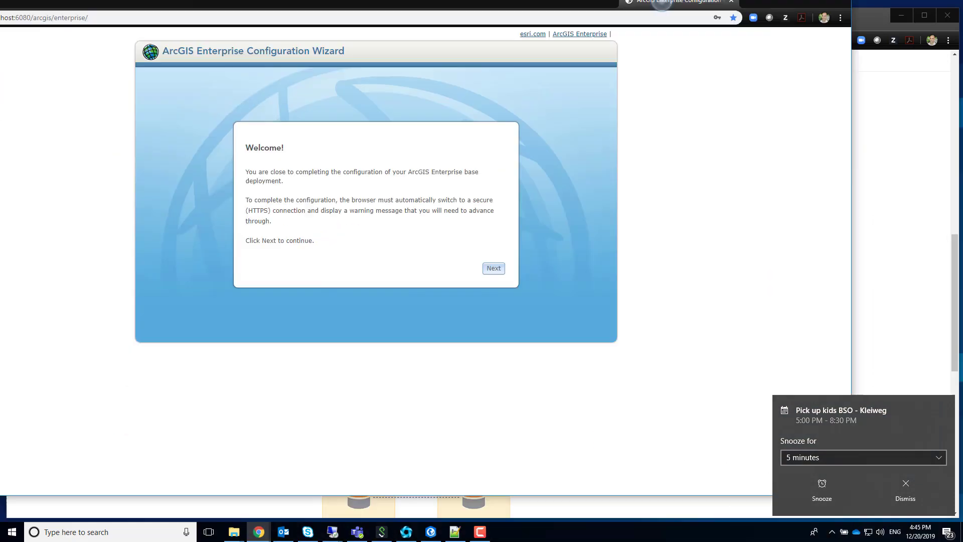
{"action": "left_click_drag", "start_coordinate": [662, 3], "coordinate": [662, 1]}
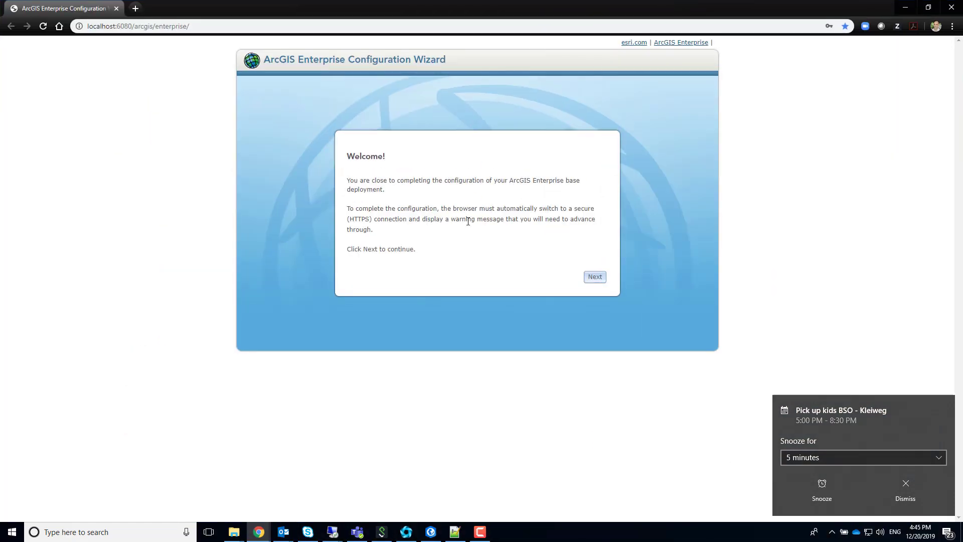
{"action": "left_click", "coordinate": [595, 278]}
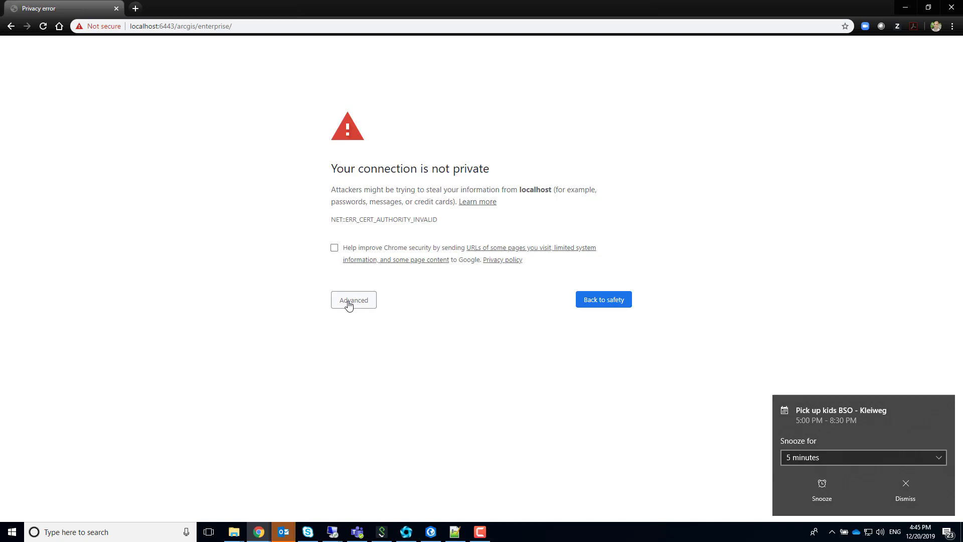
{"action": "left_click", "coordinate": [350, 304]}
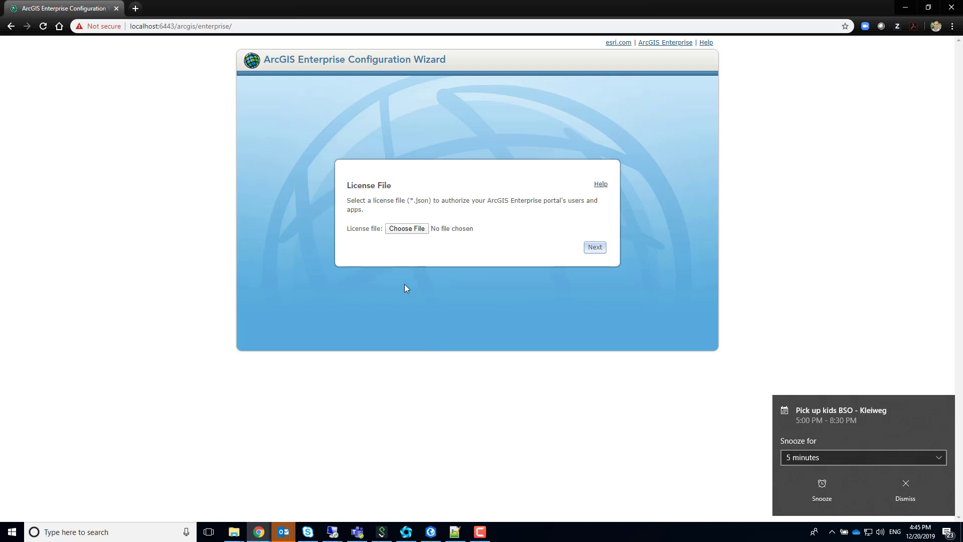
Step: Load AllUTs_AllAddOnApps.json as the portal license and go on to the administrator account step
{"action": "left_click", "coordinate": [407, 228]}
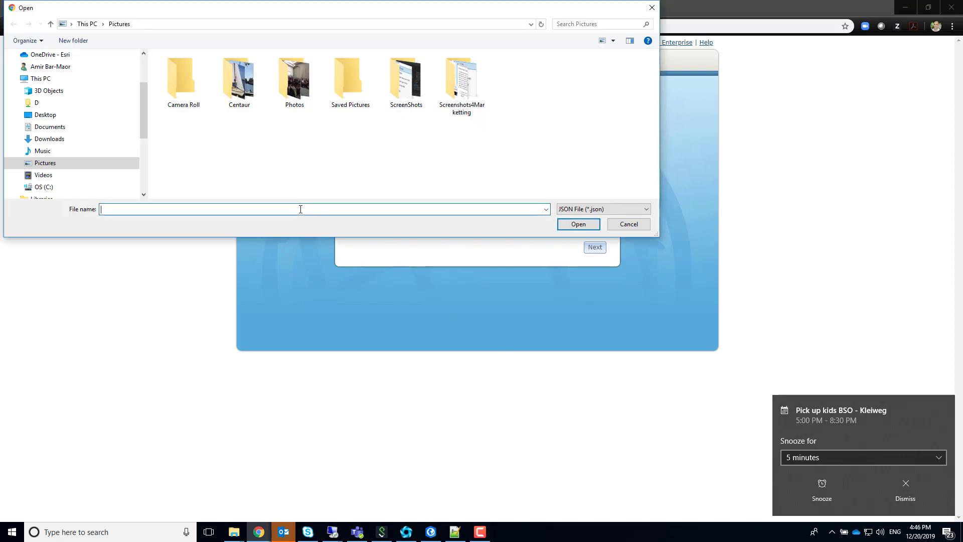
{"action": "type", "text": "\"C:\\Setups\\Authorization_Files\\Version10.8\\Portal_for_ArcGIS_10.8\\AllUTs_AllAddOnApps.json\""}
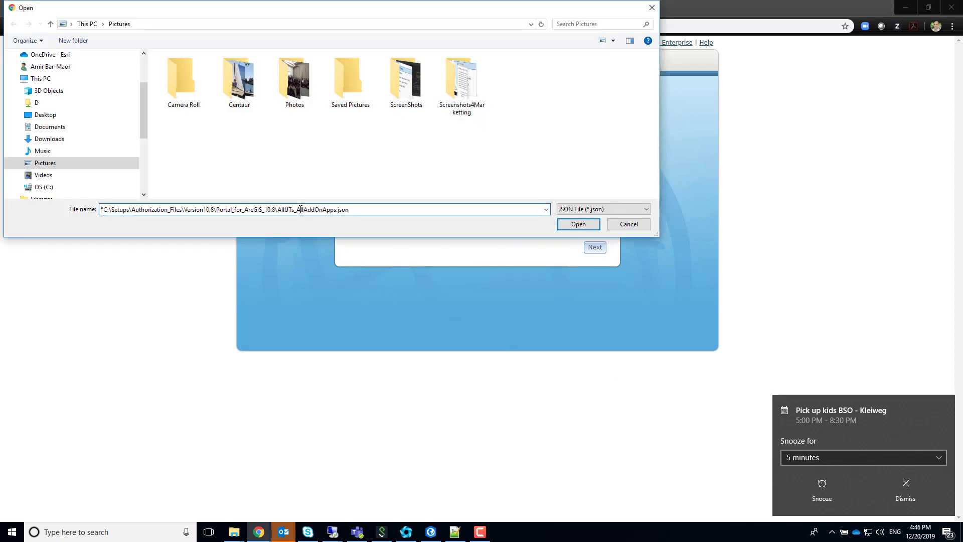
{"action": "key", "text": "Delete"}
{"action": "left_click", "coordinate": [579, 225]}
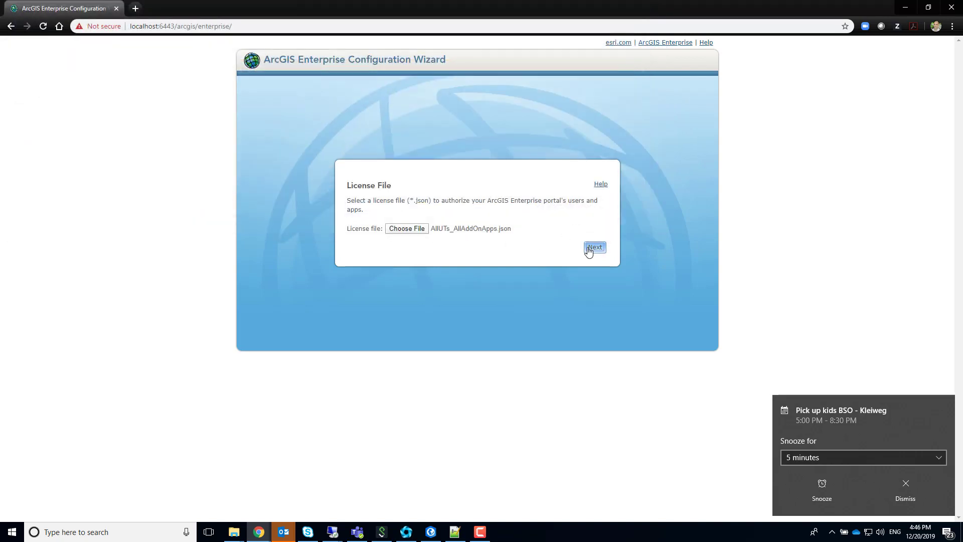
{"action": "left_click", "coordinate": [593, 248]}
{"action": "left_click", "coordinate": [435, 250]}
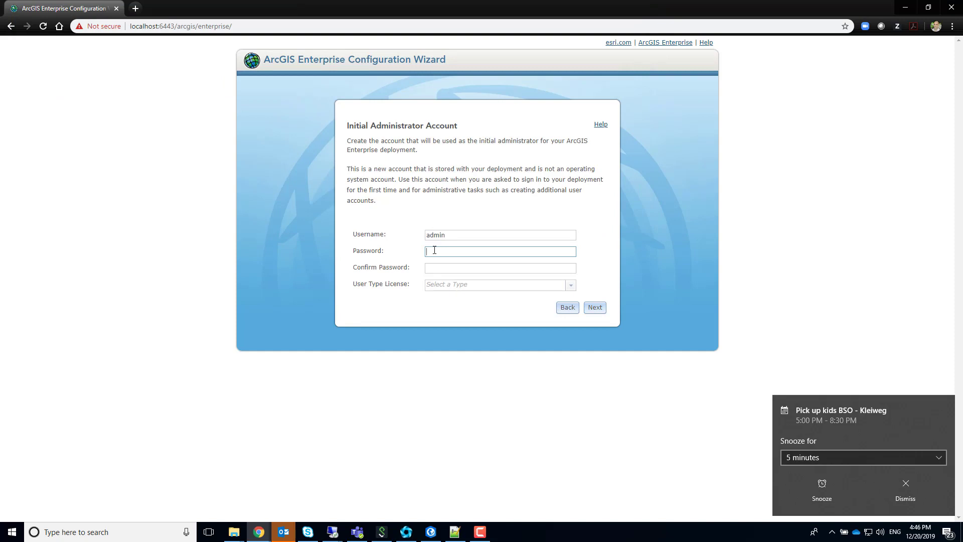
Step: Set and confirm the admin password and choose the GIS Professional Advanced user type
{"action": "type", "text": "••"}
{"action": "key", "text": "Tab"}
{"action": "type", "text": "••••"}
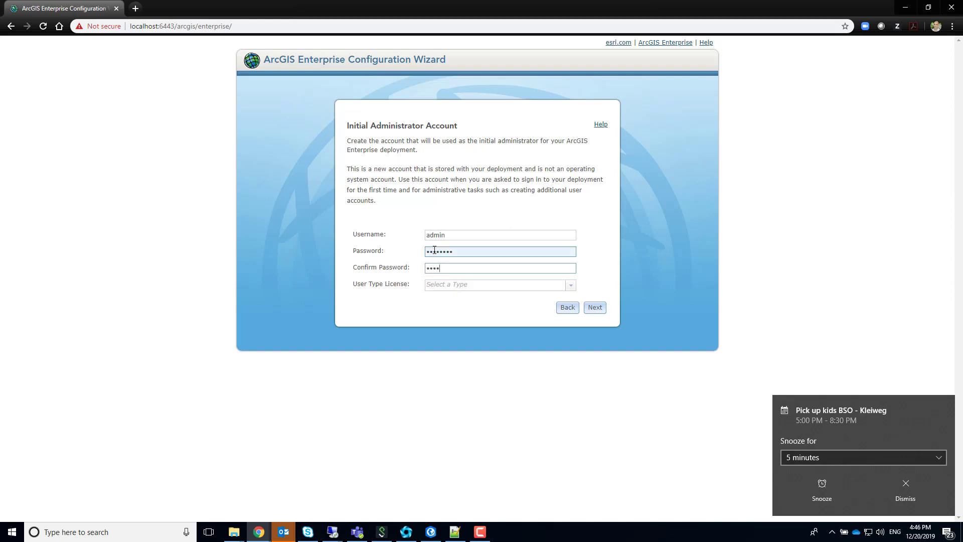
{"action": "type", "text": "••"}
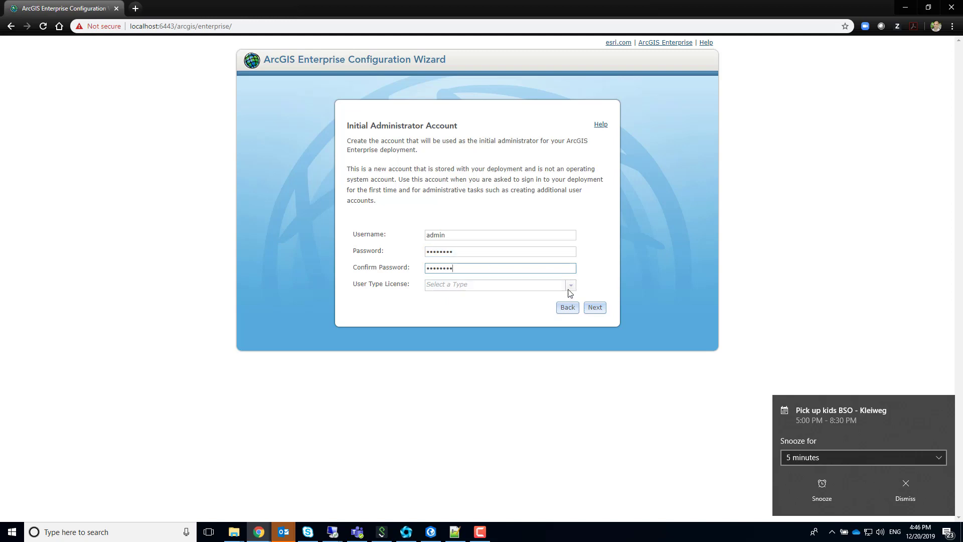
{"action": "left_click", "coordinate": [571, 286]}
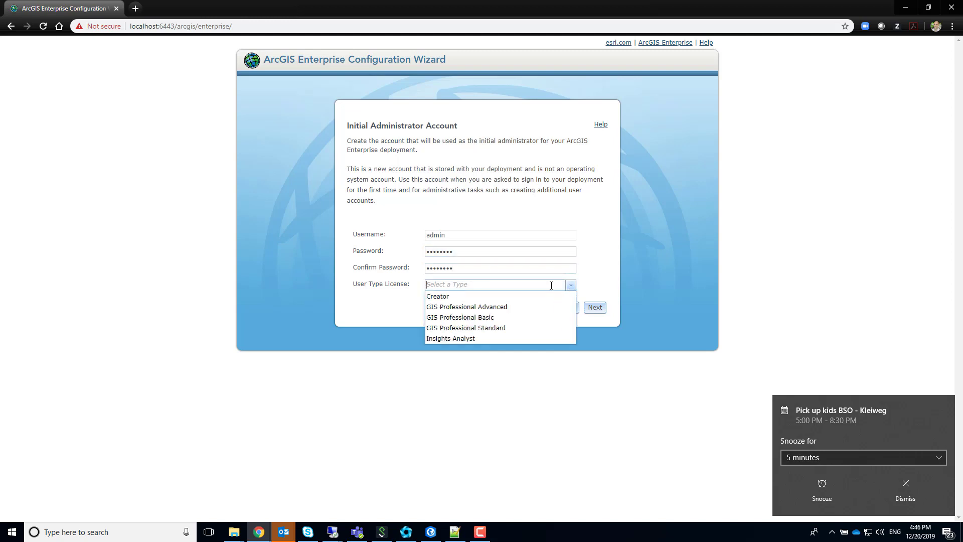
{"action": "left_click", "coordinate": [506, 307]}
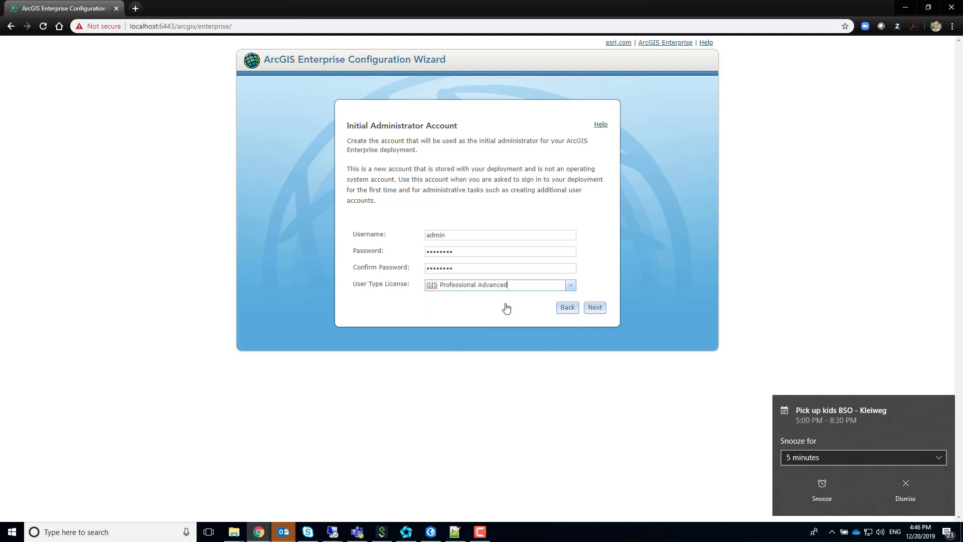
Step: Enter the administrator's first name, last name, e-mail address and e-mail confirmation
{"action": "left_click", "coordinate": [594, 309]}
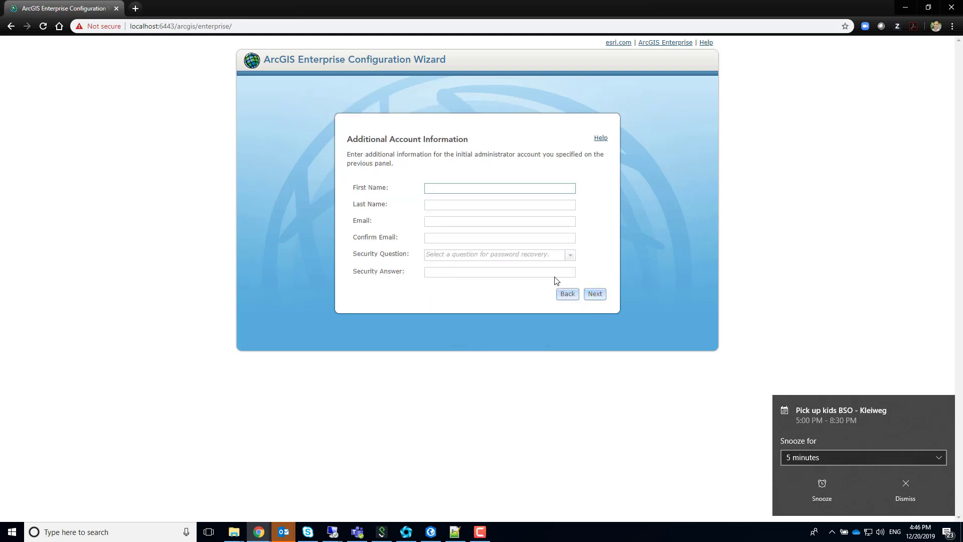
{"action": "key", "text": "Tab"}
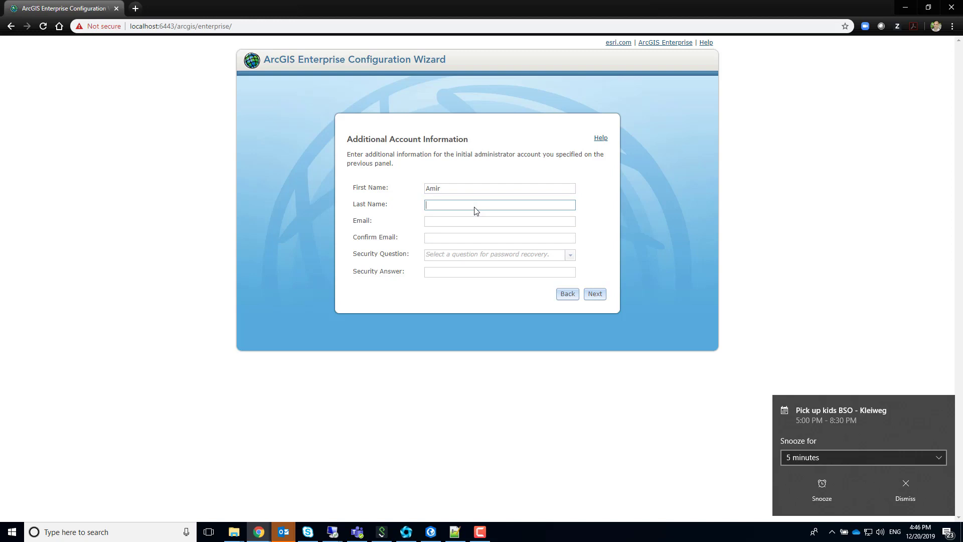
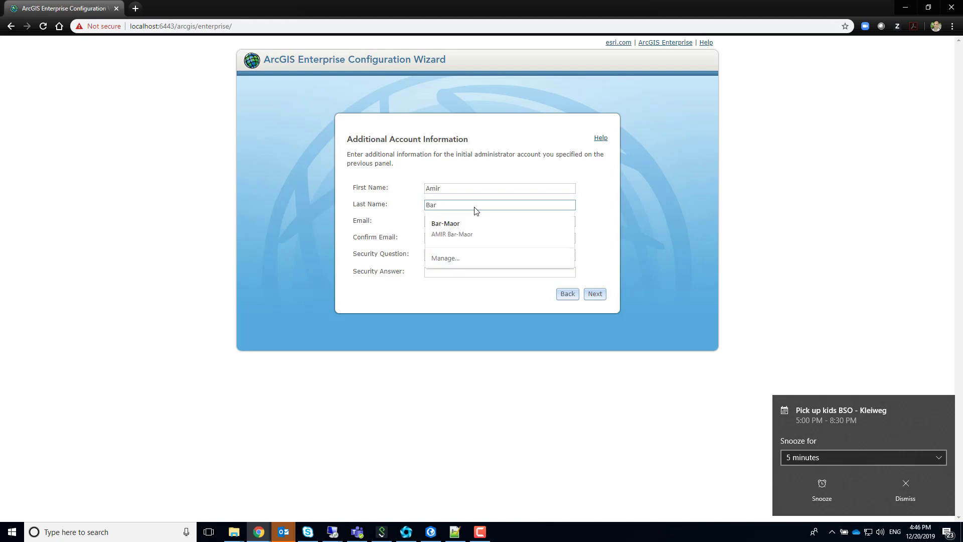
{"action": "key", "text": "Tab"}
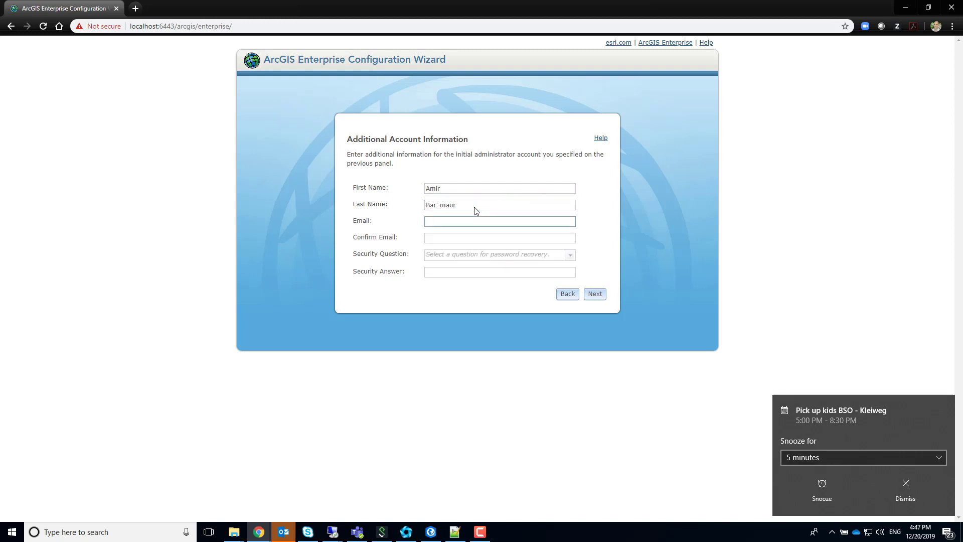
{"action": "key", "text": "Tab"}
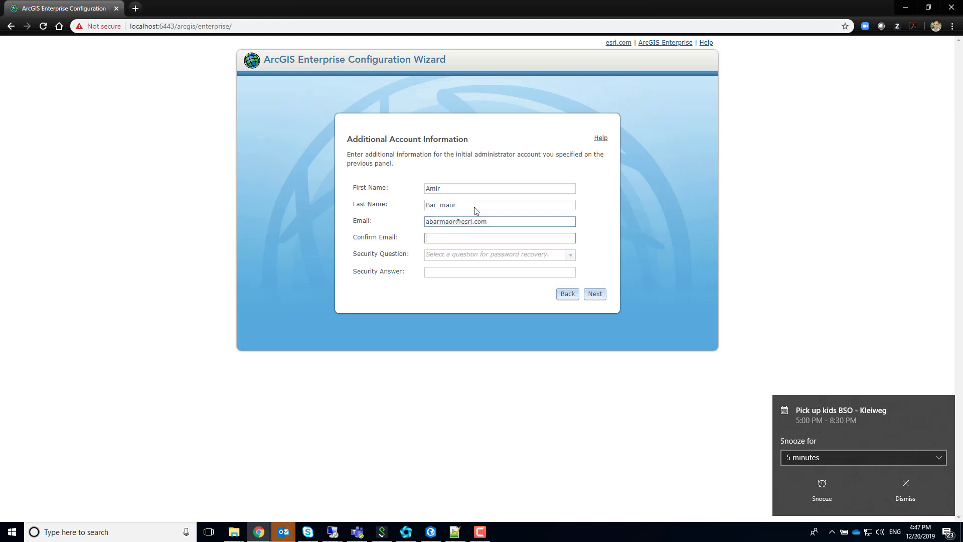
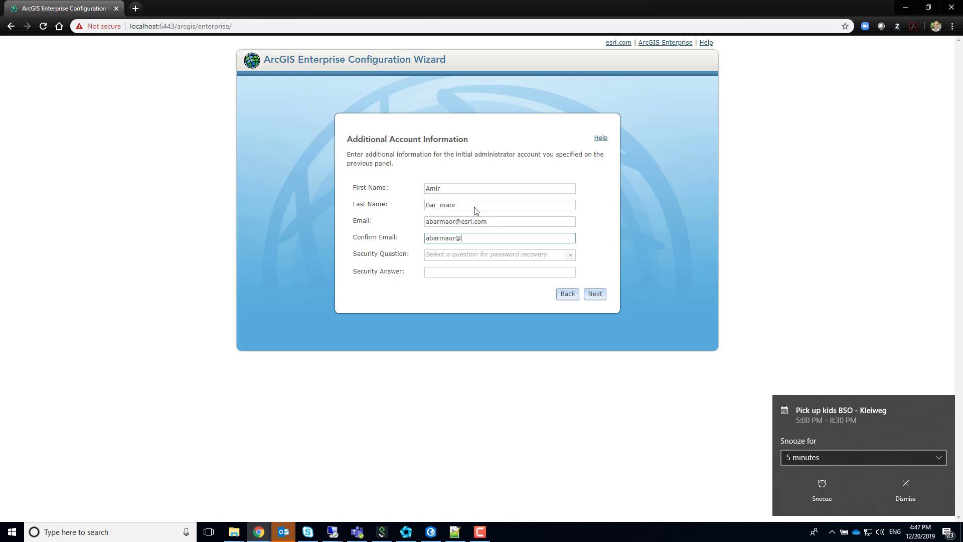
Step: Choose the 'What city were you born in?' security question, give an answer, and continue
{"action": "left_click", "coordinate": [571, 255]}
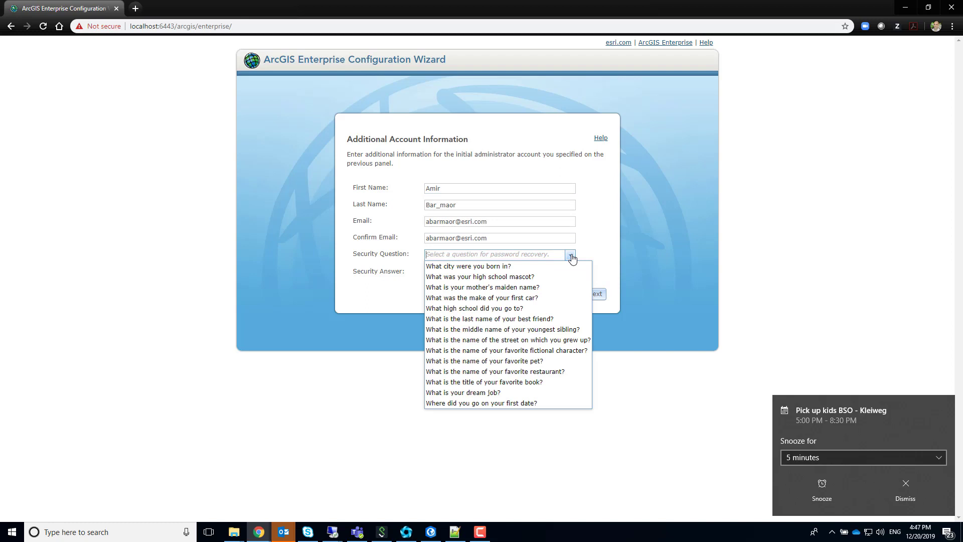
{"action": "left_click", "coordinate": [527, 266]}
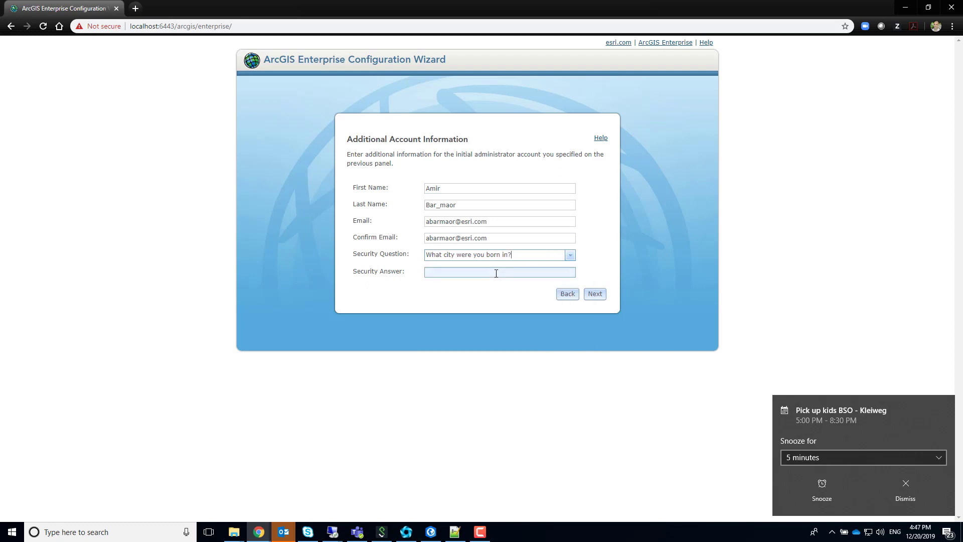
{"action": "left_click", "coordinate": [496, 272]}
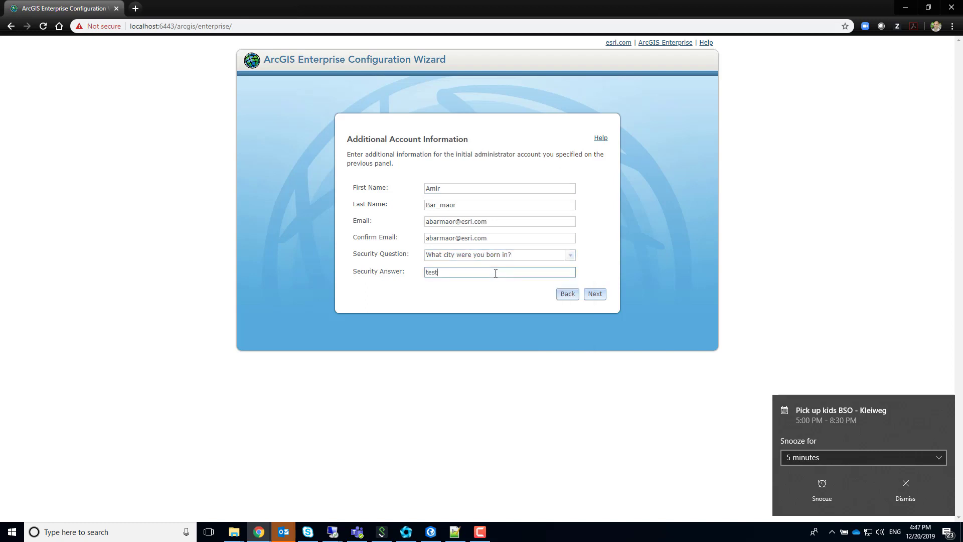
{"action": "left_click", "coordinate": [599, 295]}
Step: Accept the C:\arcgis content directory and finish configuring the deployment
{"action": "left_click", "coordinate": [595, 256]}
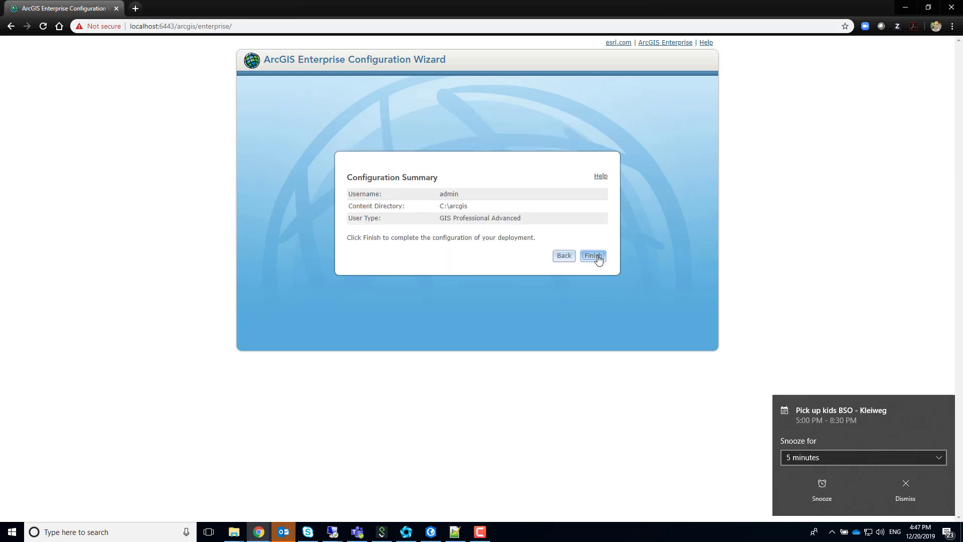
{"action": "left_click", "coordinate": [597, 256]}
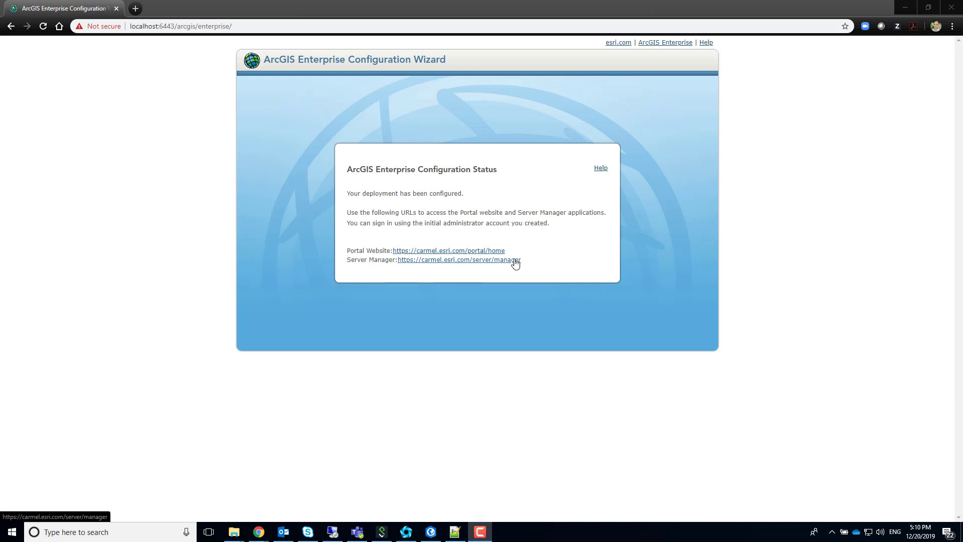
Step: Open the portal home page in a new tab past the certificate warning and select its carmel.esri.com/portal/ URL
{"action": "middle_click", "coordinate": [487, 252]}
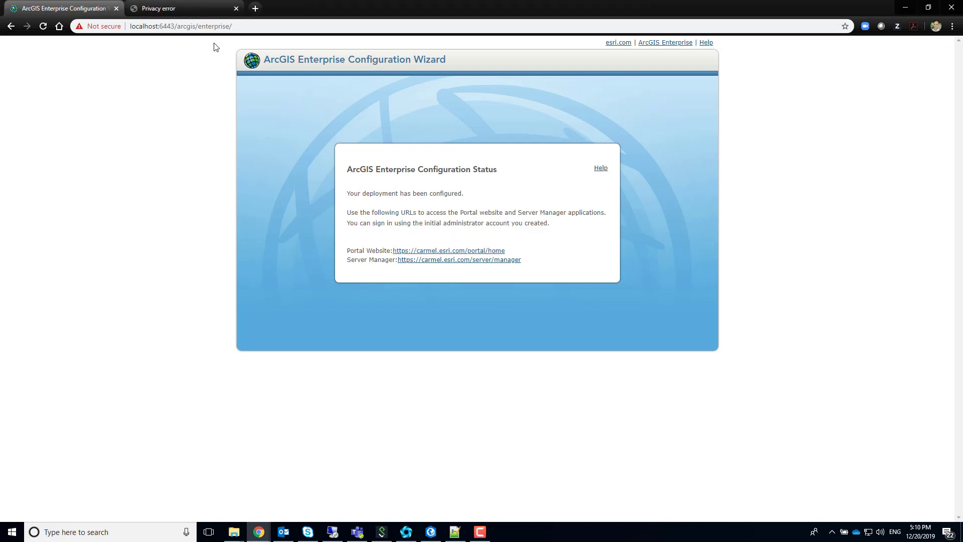
{"action": "left_click", "coordinate": [199, 10]}
{"action": "left_click", "coordinate": [355, 300]}
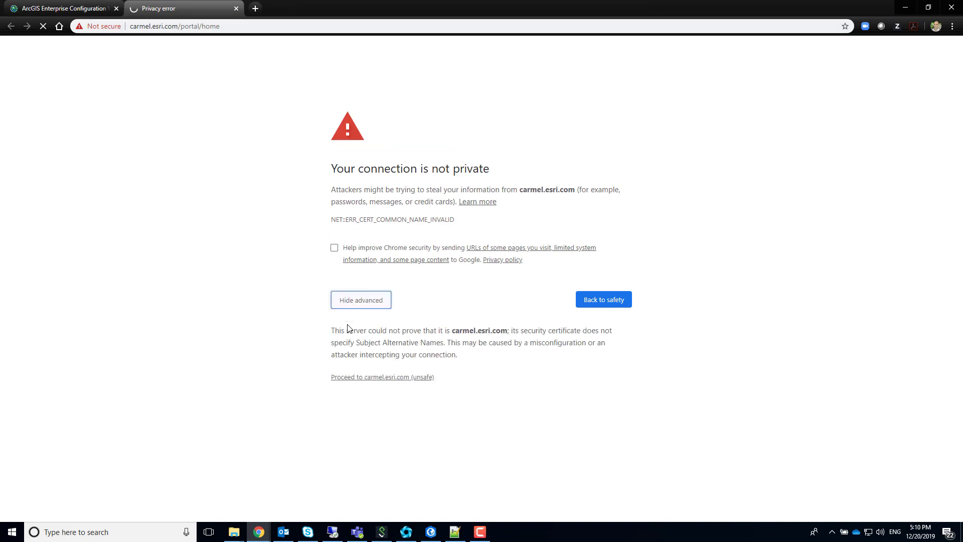
{"action": "left_click", "coordinate": [370, 380]}
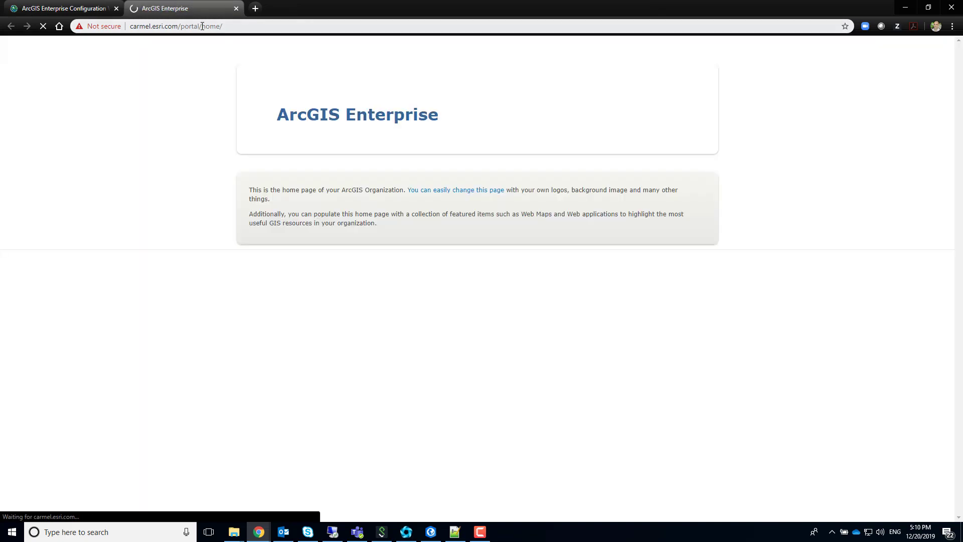
{"action": "double_click", "coordinate": [201, 26]}
{"action": "left_click_drag", "start_coordinate": [202, 26], "coordinate": [131, 26]}
{"action": "key", "text": "ctrl+c"}
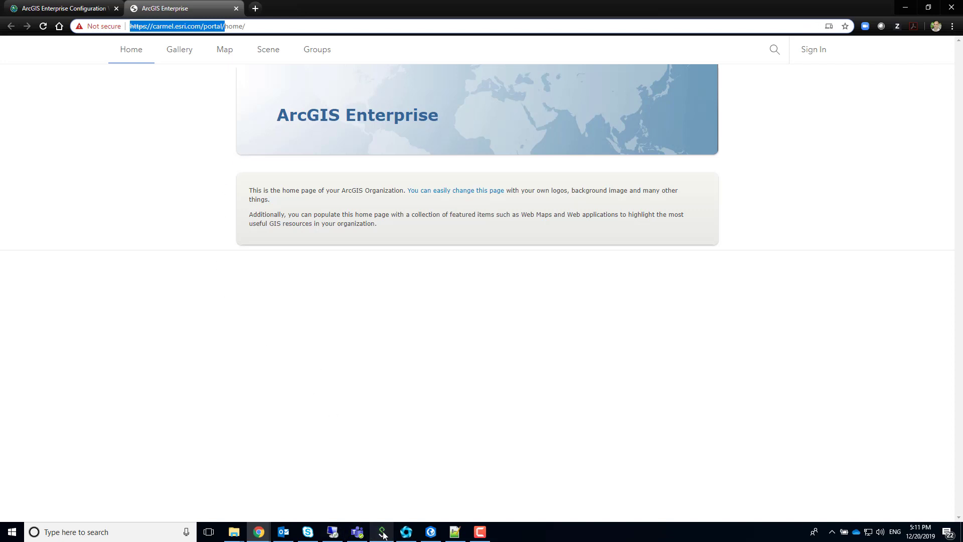
Step: Add the copied carmel.esri.com/portal/ URL as a new portal connection in ArcGIS Pro
{"action": "mouse_move", "coordinate": [433, 536]}
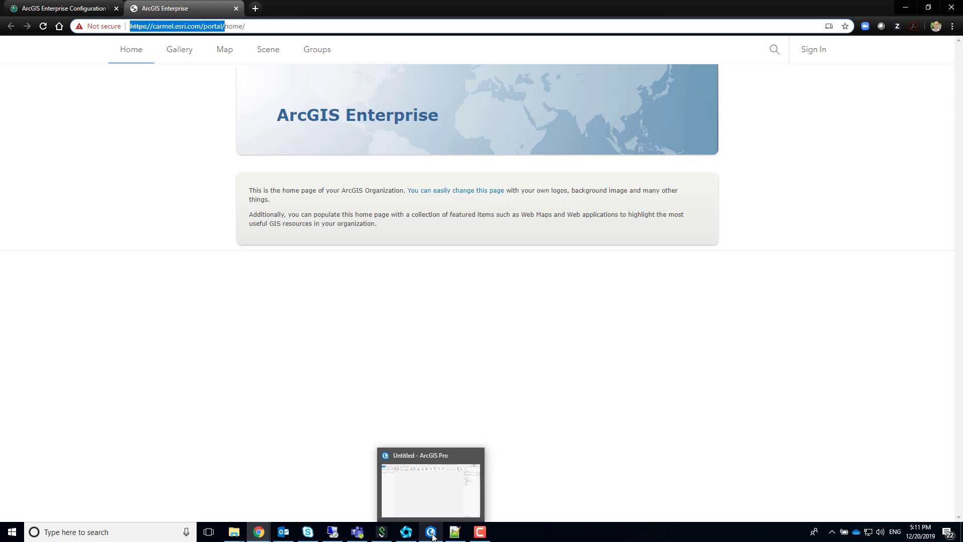
{"action": "left_click", "coordinate": [432, 535]}
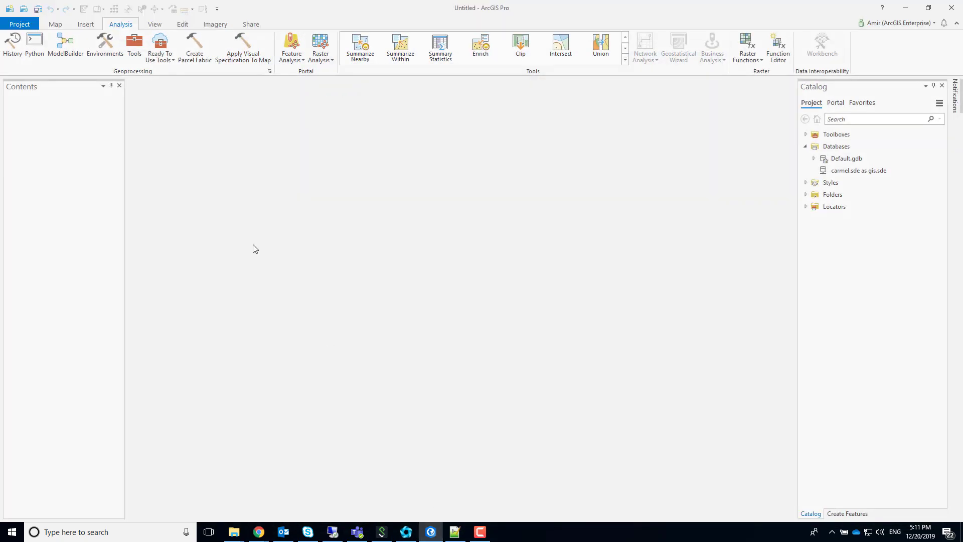
{"action": "left_click", "coordinate": [31, 25]}
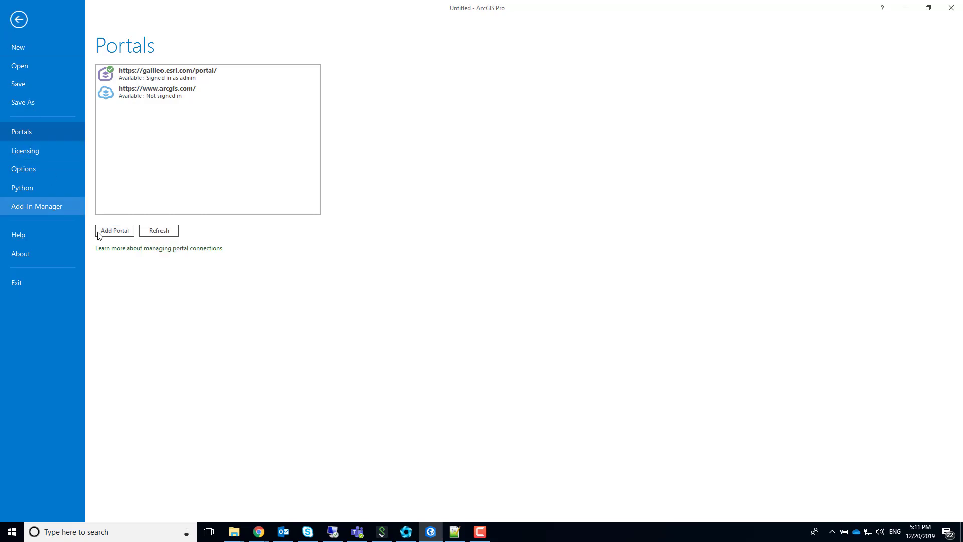
{"action": "left_click", "coordinate": [115, 231]}
{"action": "key", "text": "ctrl+v"}
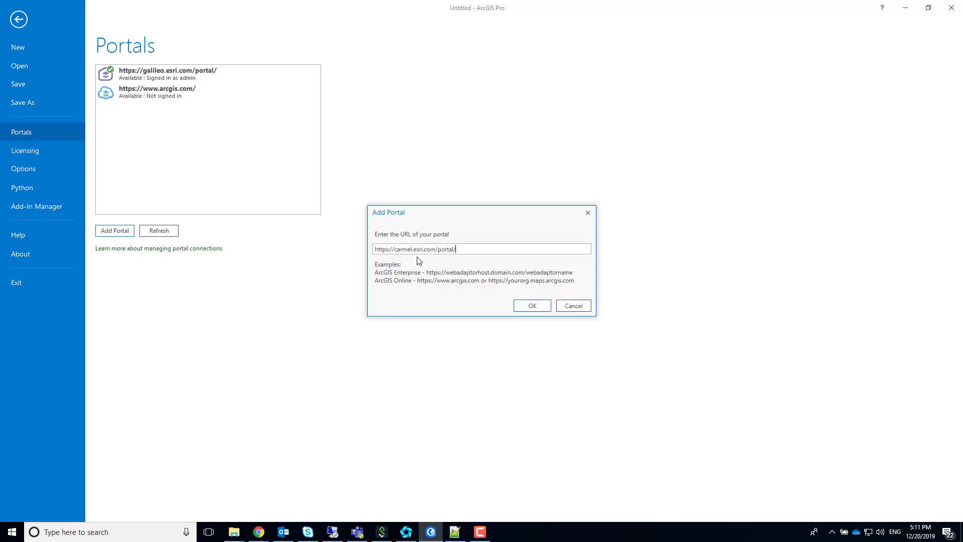
{"action": "left_click", "coordinate": [530, 307]}
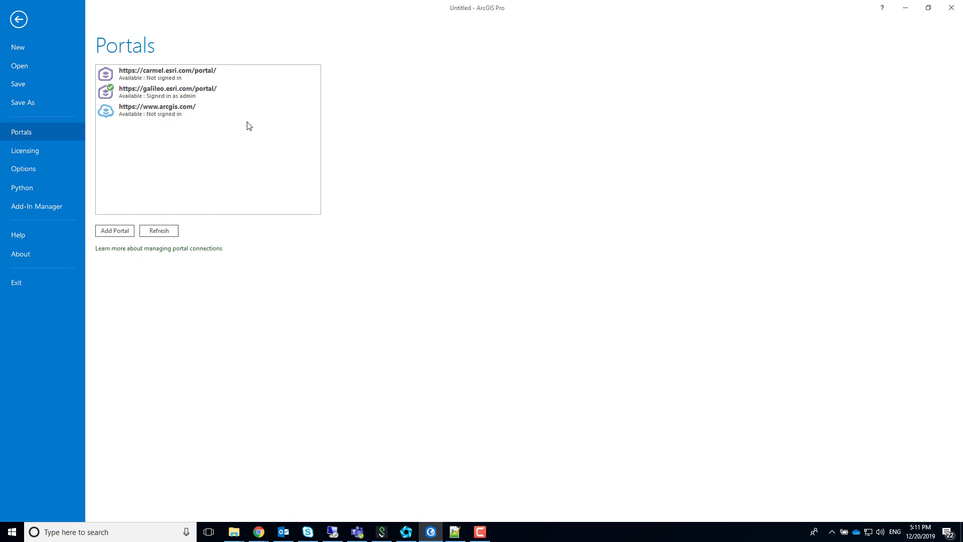
Step: Sign in to the carmel portal as admin and set it as the active portal
{"action": "right_click", "coordinate": [180, 79]}
{"action": "left_click", "coordinate": [203, 85]}
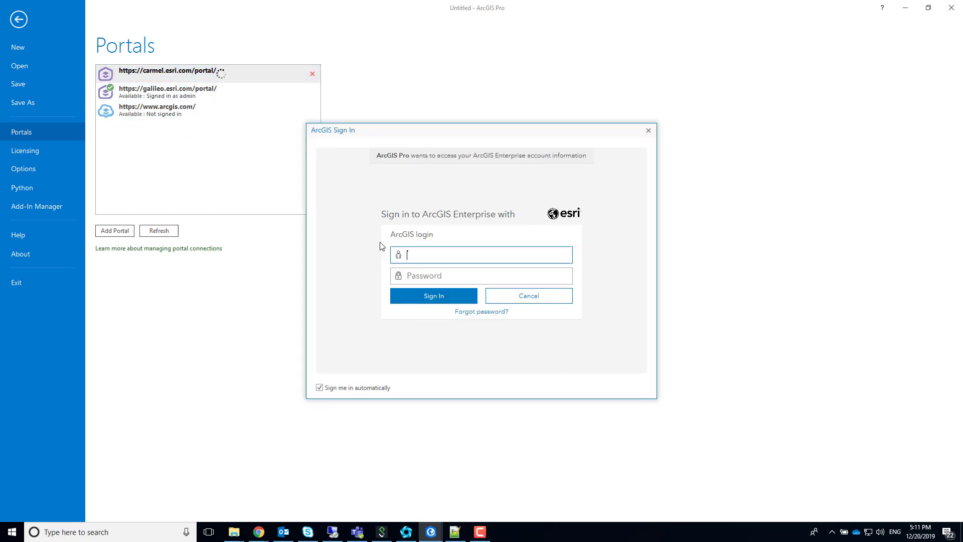
{"action": "type", "text": "admin"}
{"action": "key", "text": "Tab"}
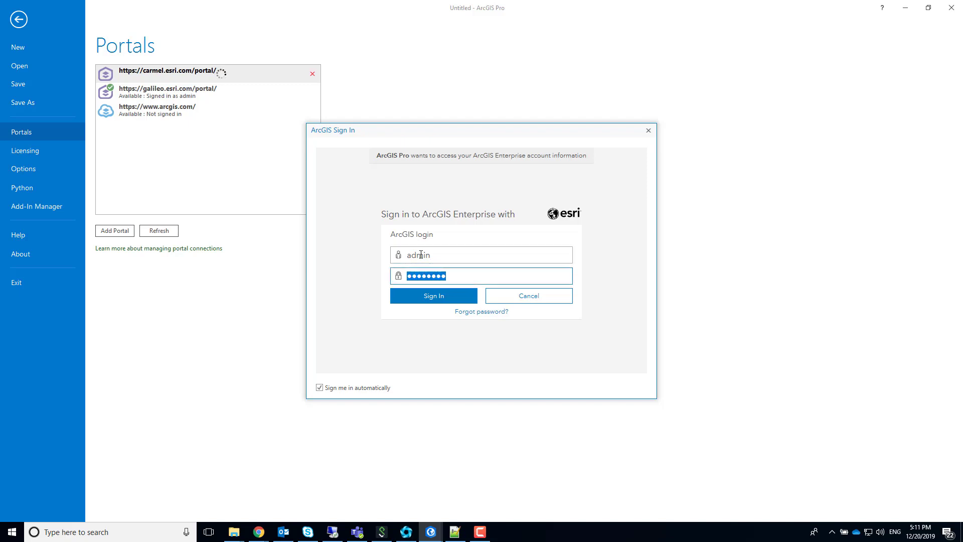
{"action": "left_click", "coordinate": [456, 300]}
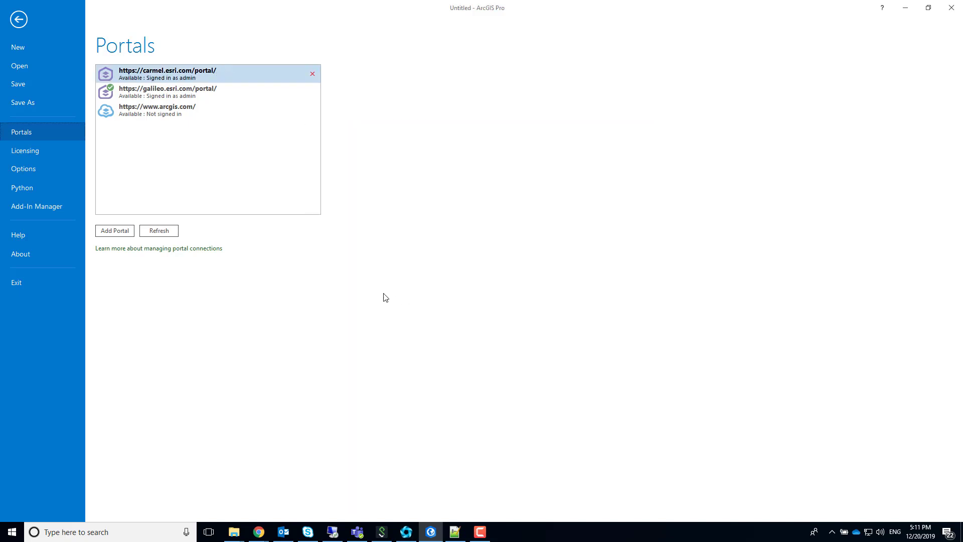
{"action": "right_click", "coordinate": [184, 74]}
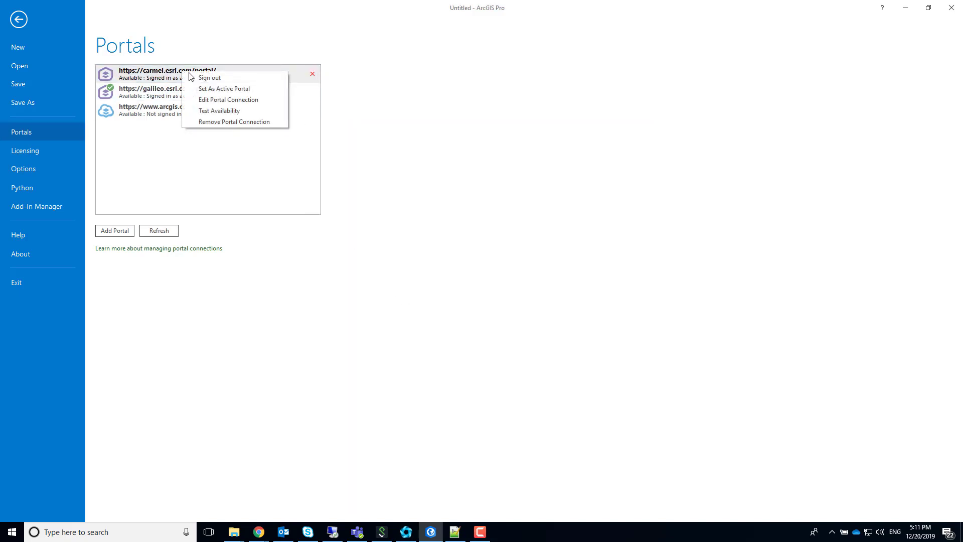
{"action": "left_click", "coordinate": [212, 89]}
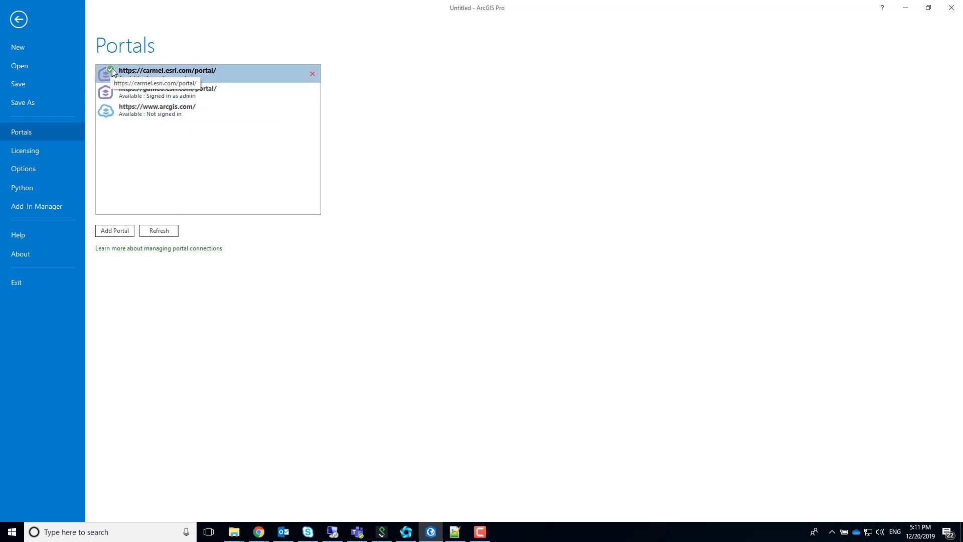
Step: Go back from the Portals settings to the untitled project's main map window
{"action": "left_click", "coordinate": [21, 18]}
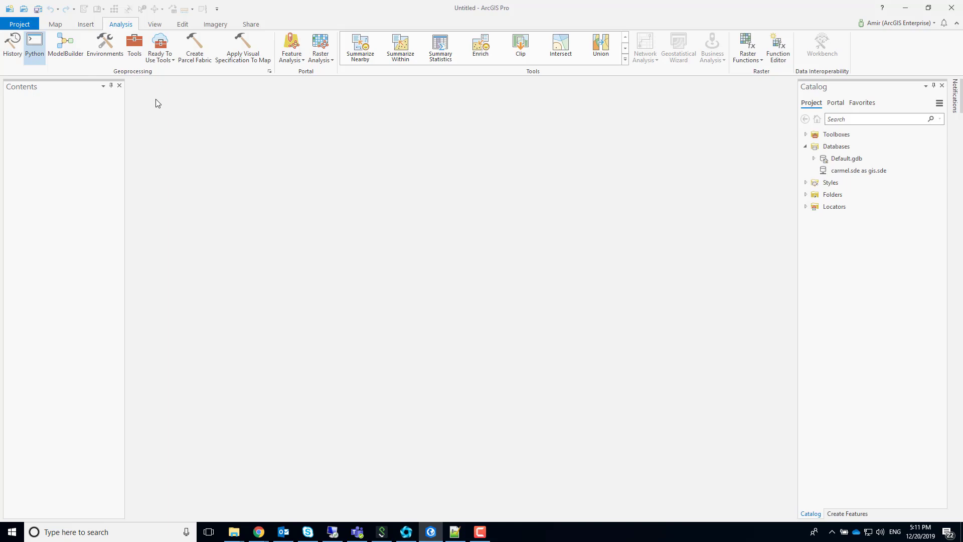